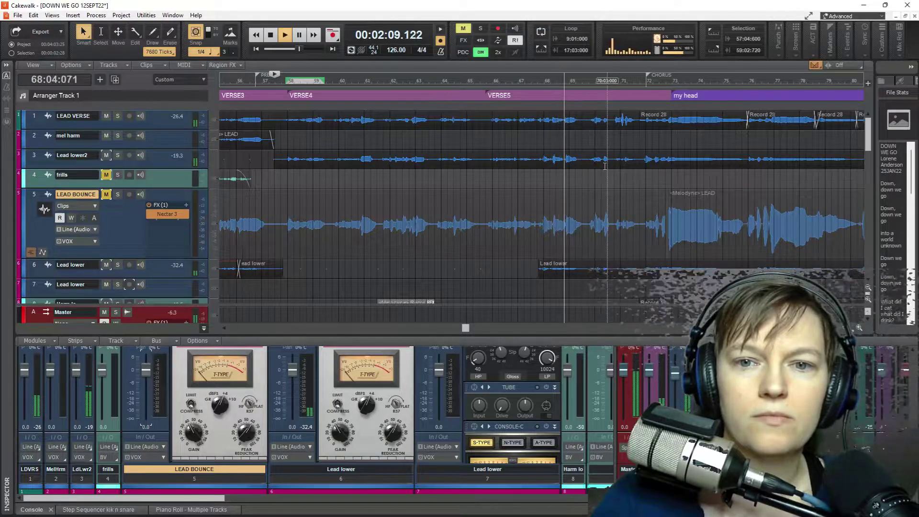
Select Lead lower2, stop playback, and drop a marker at the current position
left_click(537, 166)
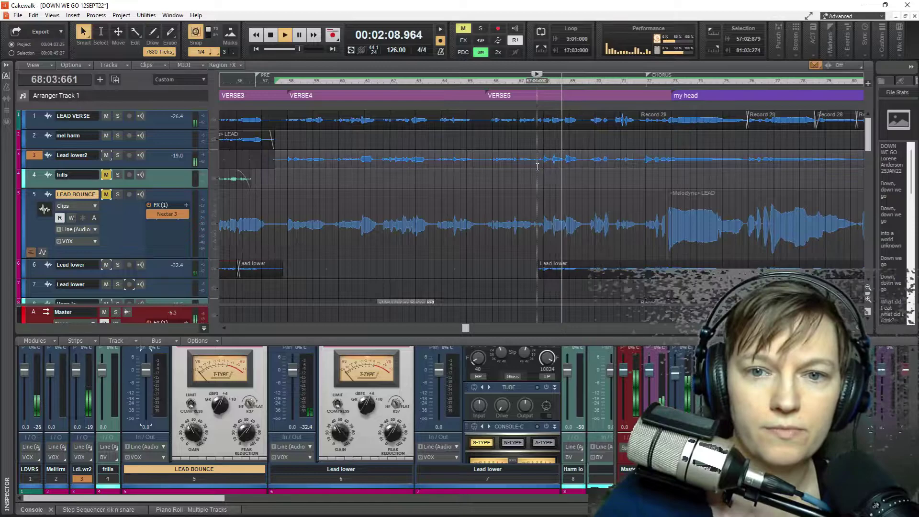
key("space")
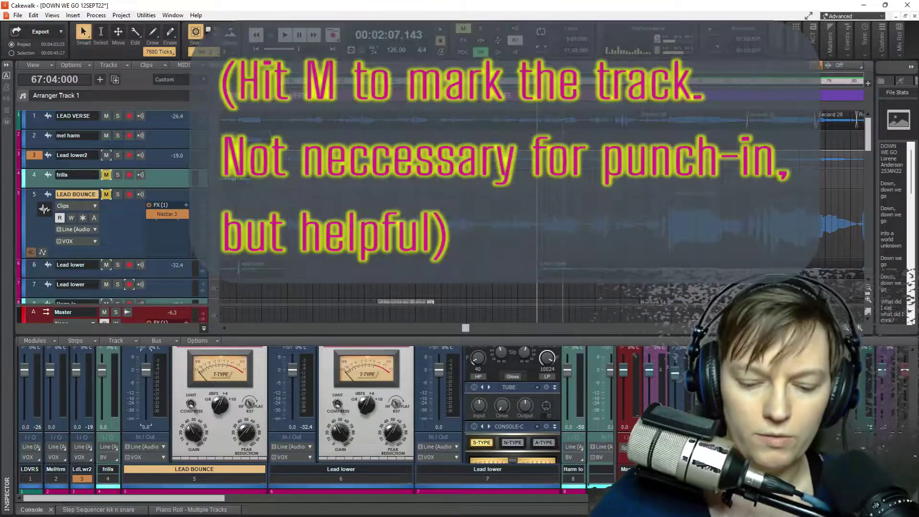
key("m")
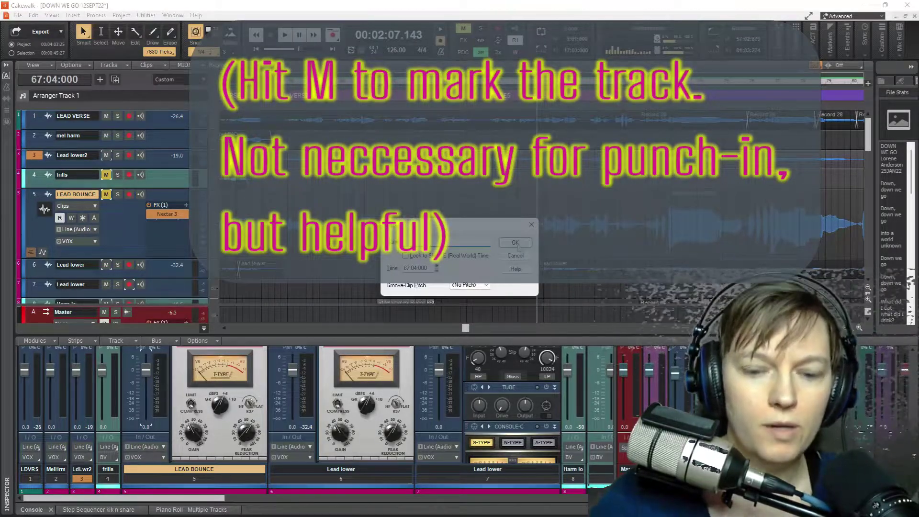
left_click(514, 243)
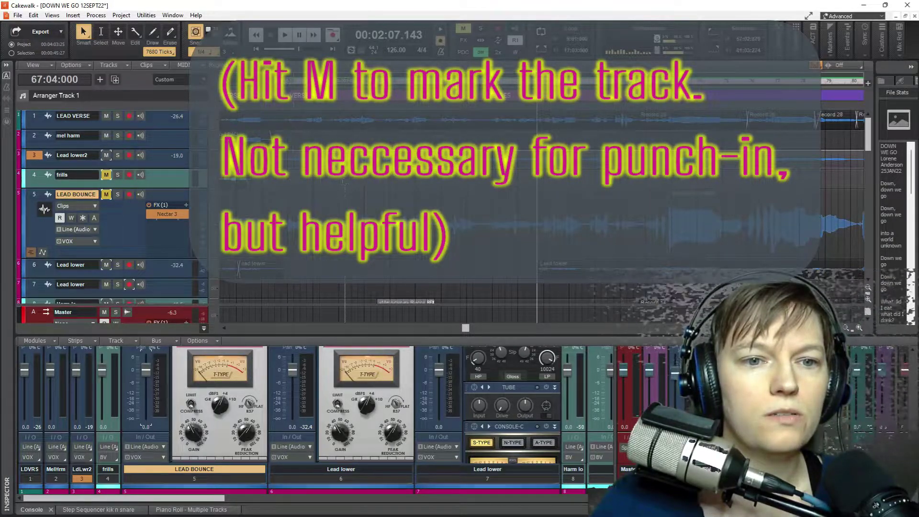
Replay from bar 61, then insert a marker named 'punch' at 63:04:000
left_click(370, 182)
key("space")
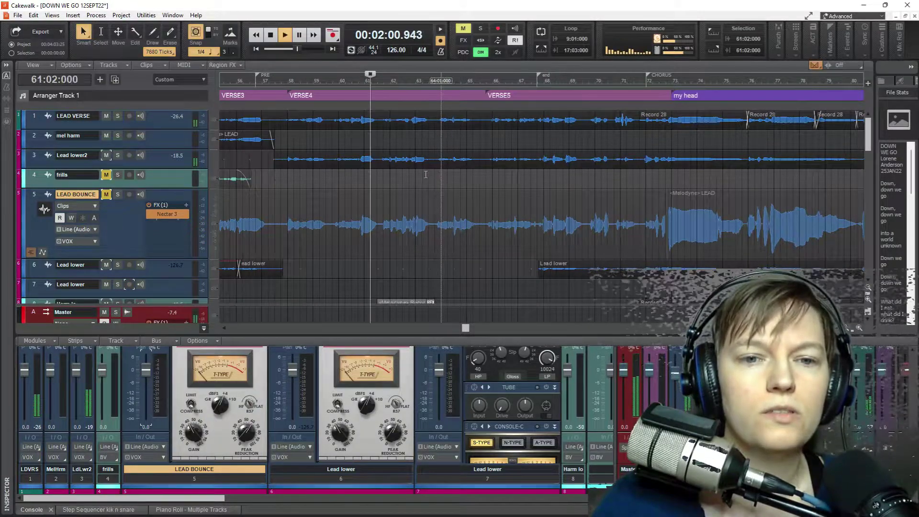
key("r")
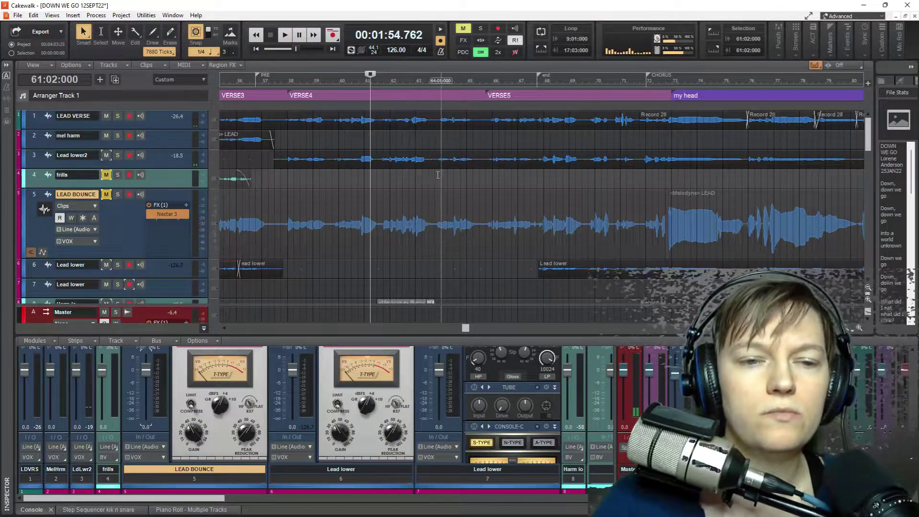
left_click(434, 178)
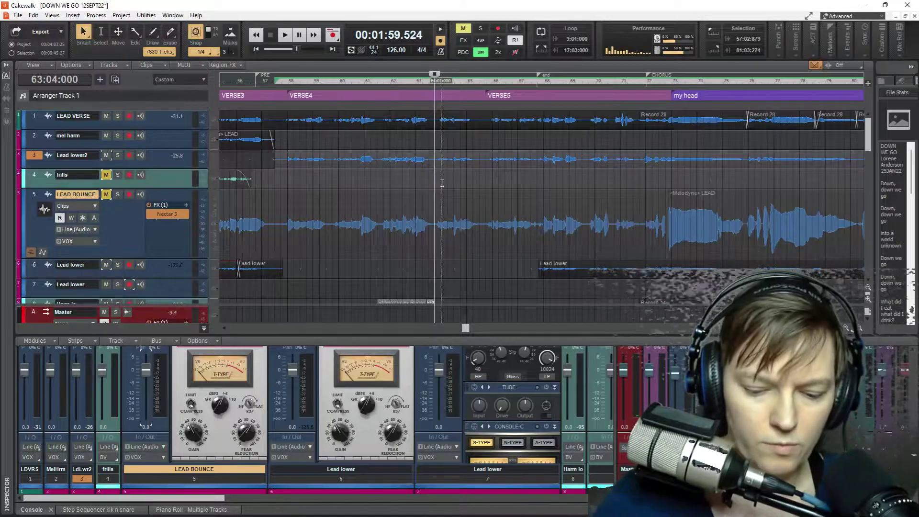
key("F11")
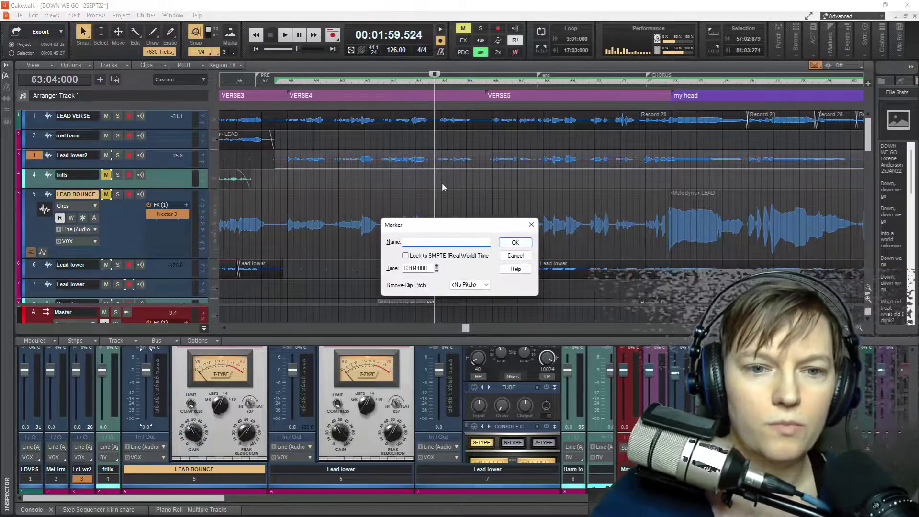
type("p")
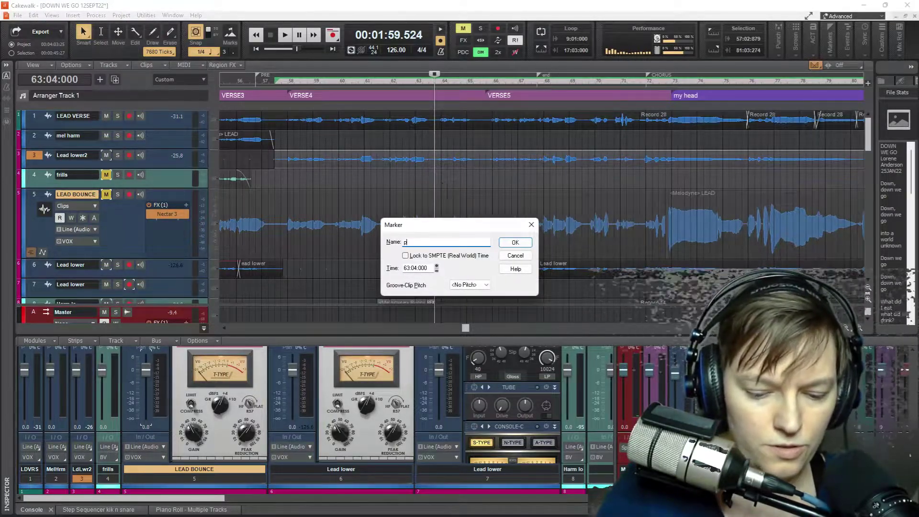
type("unch")
key("Return")
Turn on Auto-Punch and set the punch points from the time selection
scroll(492, 192, "down", 2)
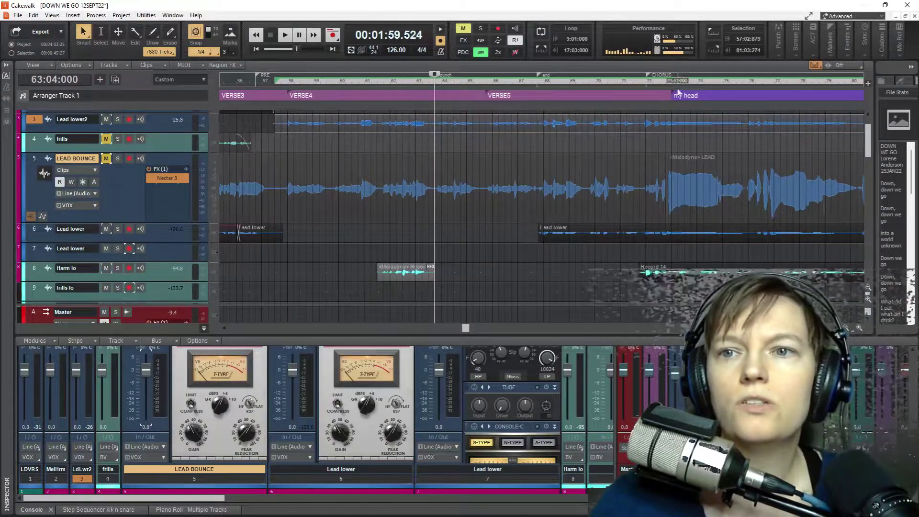
left_click(780, 39)
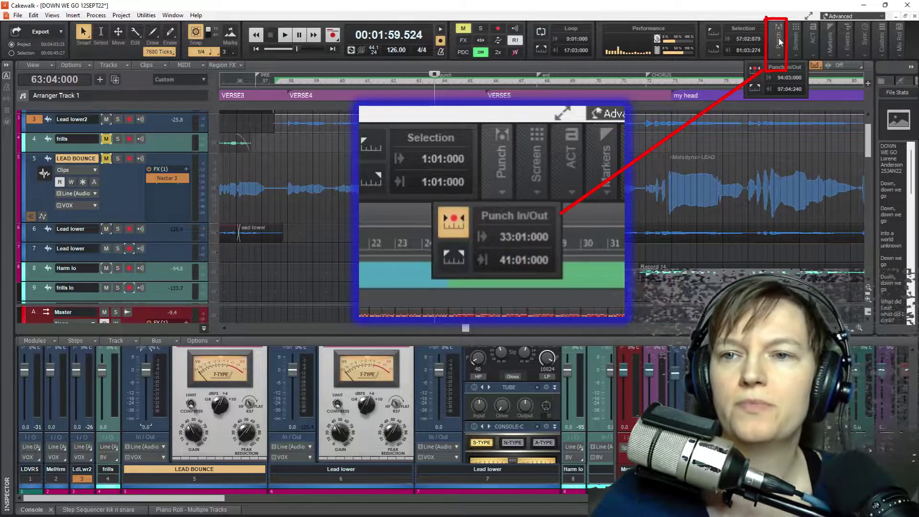
left_click(755, 72)
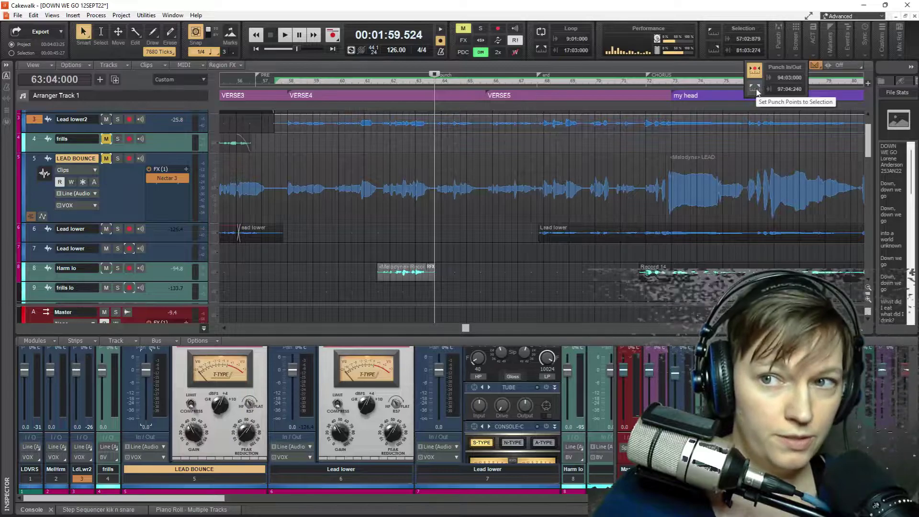
left_click(755, 89)
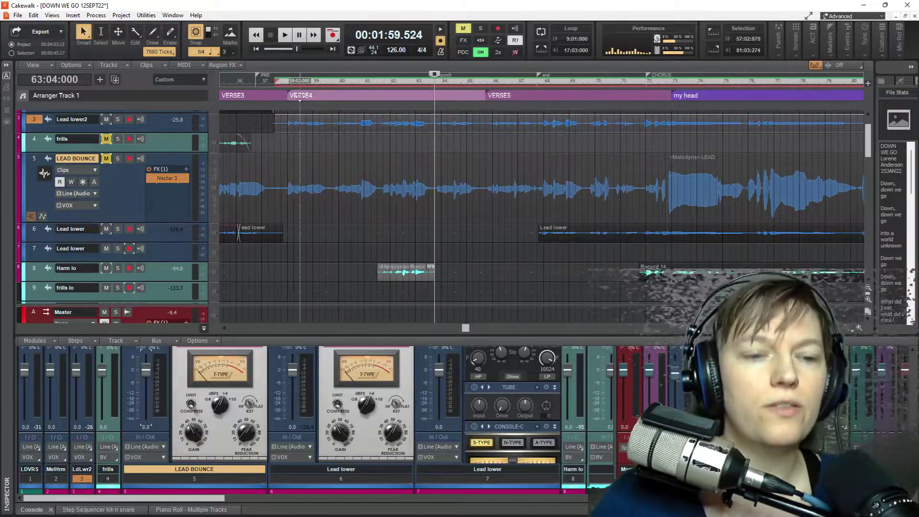
Zoom the timeline to bars 62–78 to check the red punch region
scroll(456, 84, "down", 2)
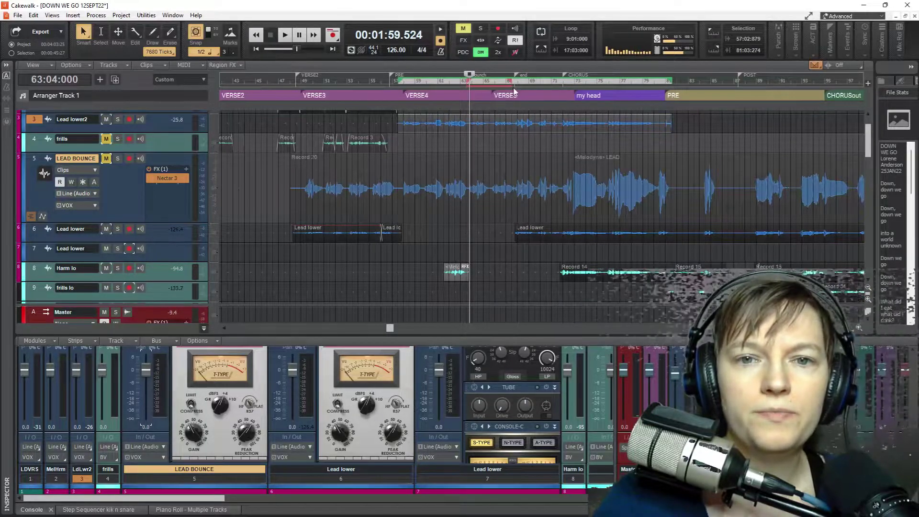
left_click_drag(510, 79, 298, 66)
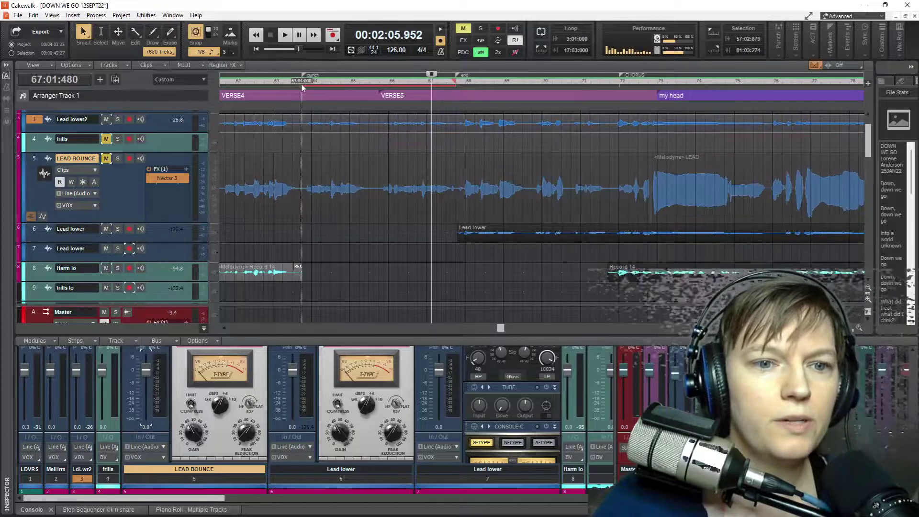
scroll(440, 214, "left", 3)
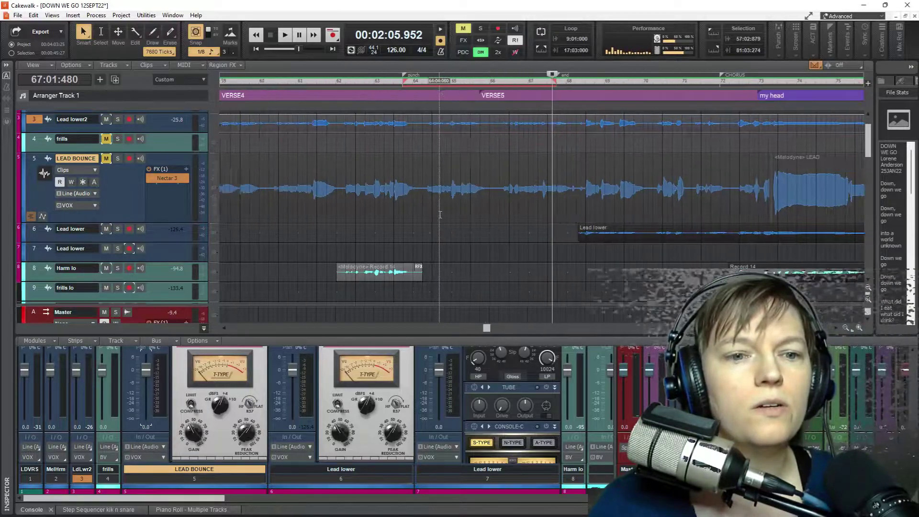
scroll(439, 215, "left", 1)
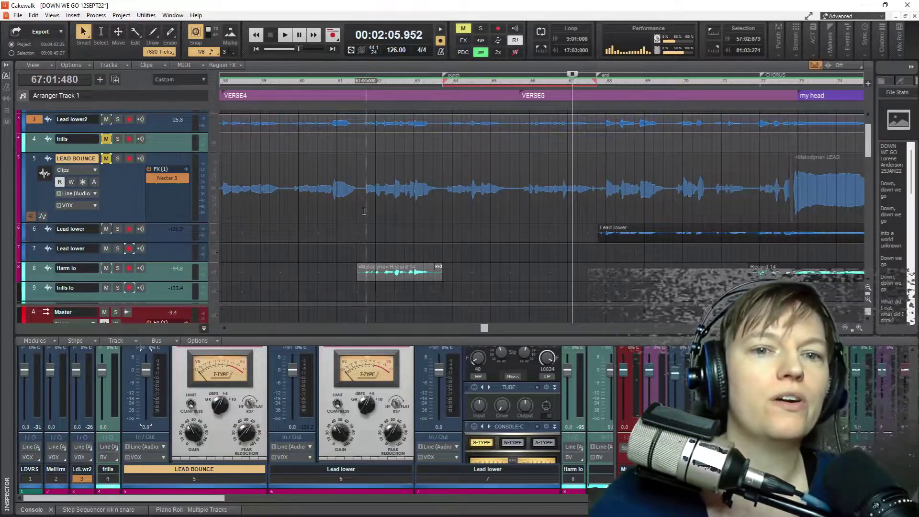
Record-arm Lead lower2 and record a new take through the punch region
scroll(364, 209, "up", 2)
left_click(129, 155)
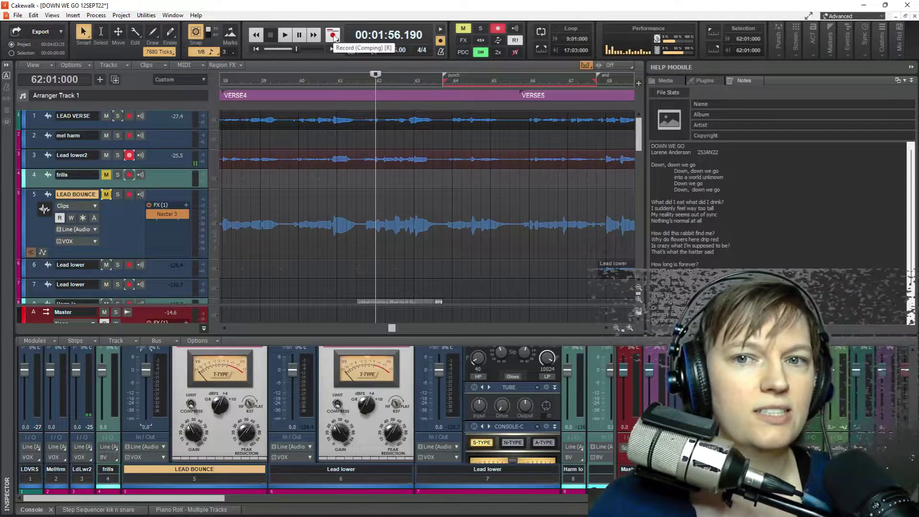
left_click(332, 35)
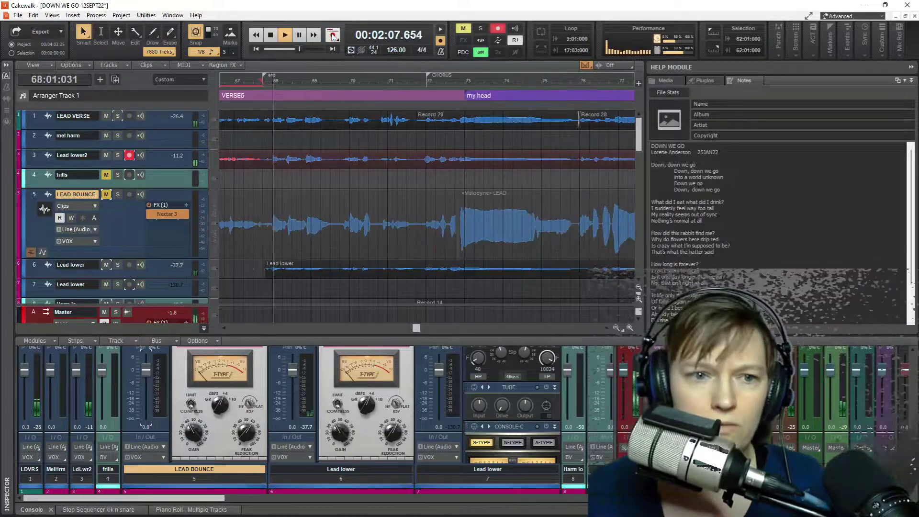
Stop recording, solo Lead lower2, and play back the new punched-in take
left_click(333, 36)
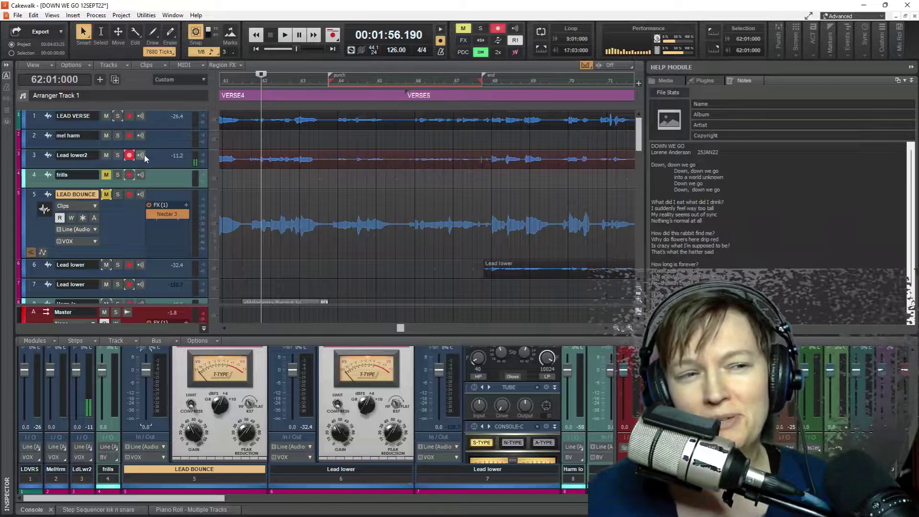
left_click(117, 155)
key("space")
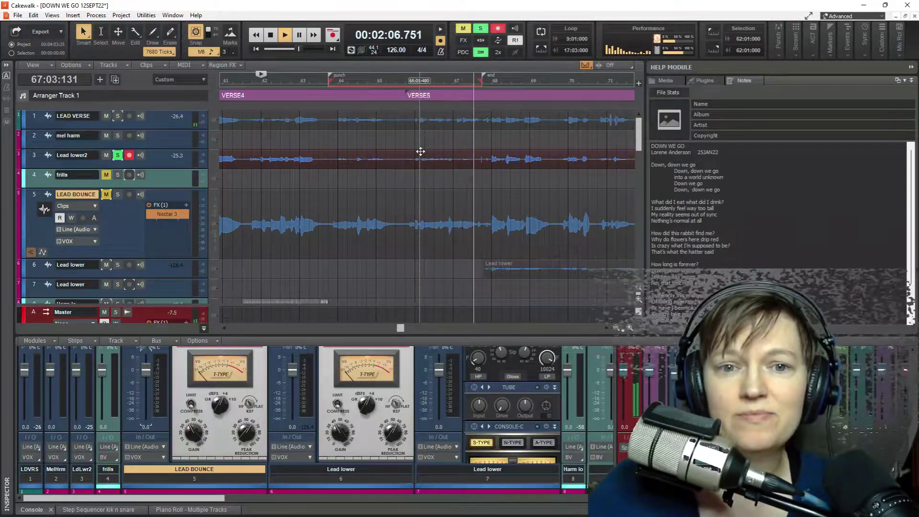
Unsolo Lead lower2, punch-record another take from bar 62, then play it back
key("space")
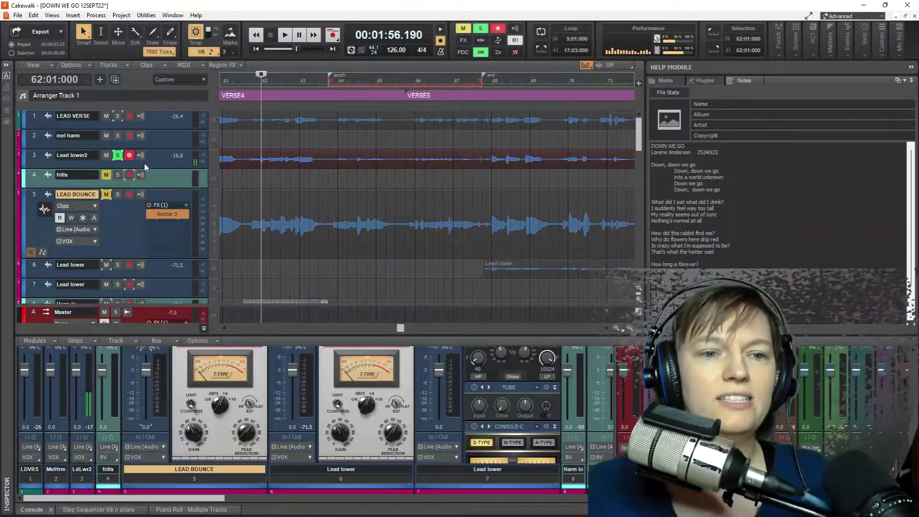
left_click(118, 156)
left_click(285, 34)
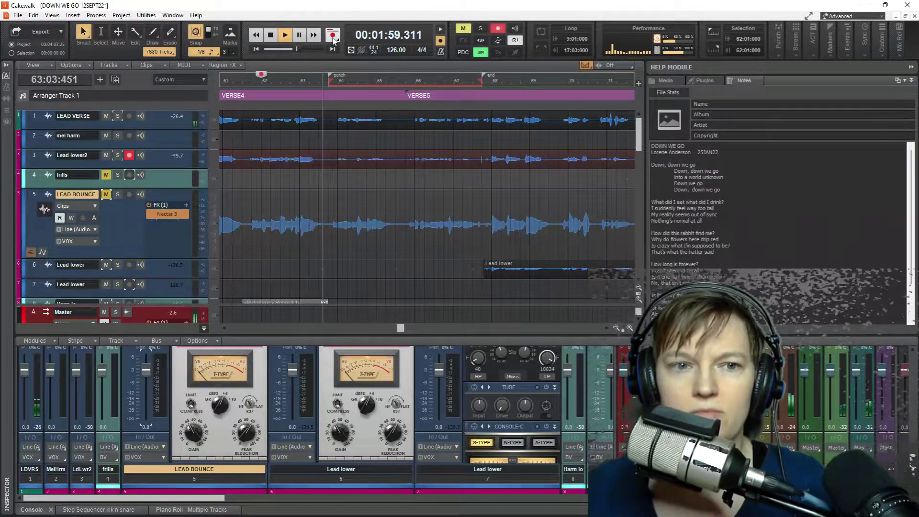
left_click(333, 36)
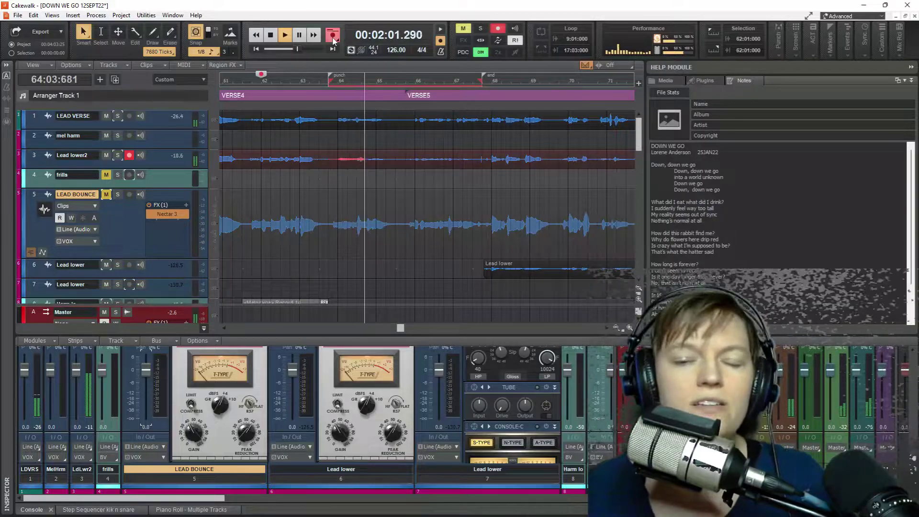
key("space")
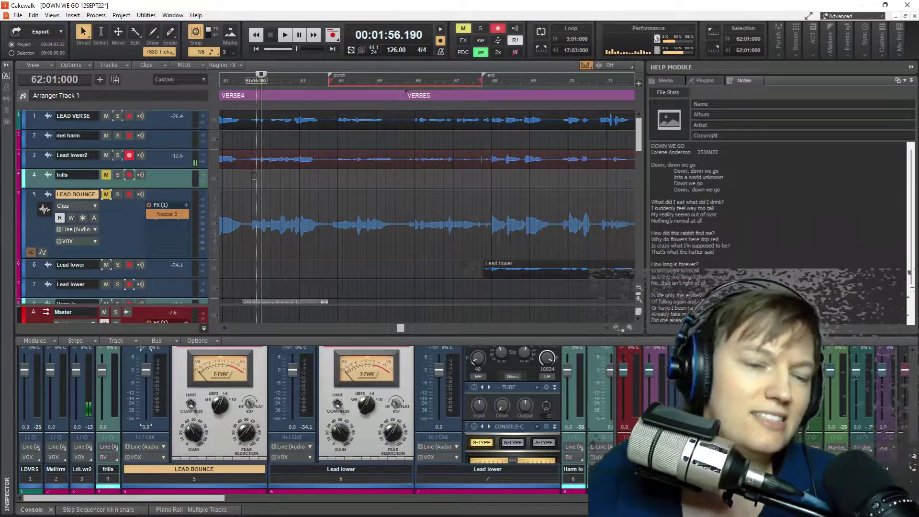
key("space")
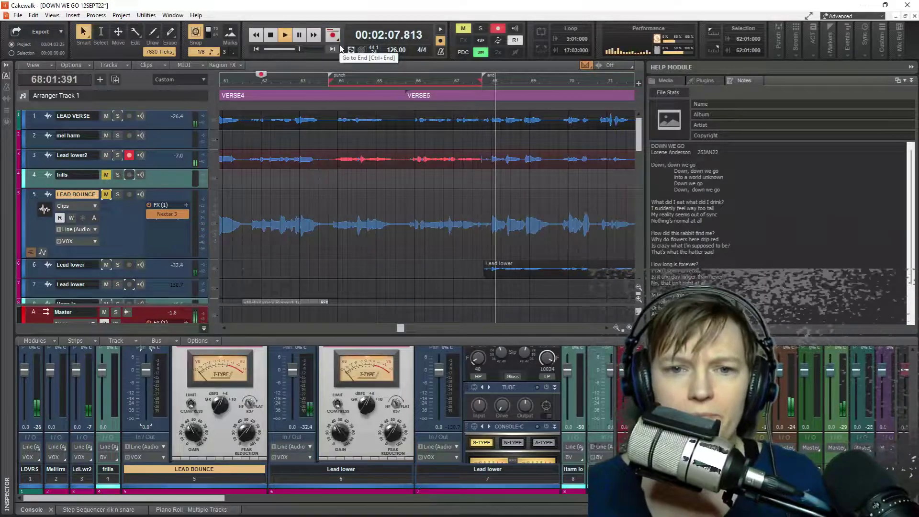
key("space")
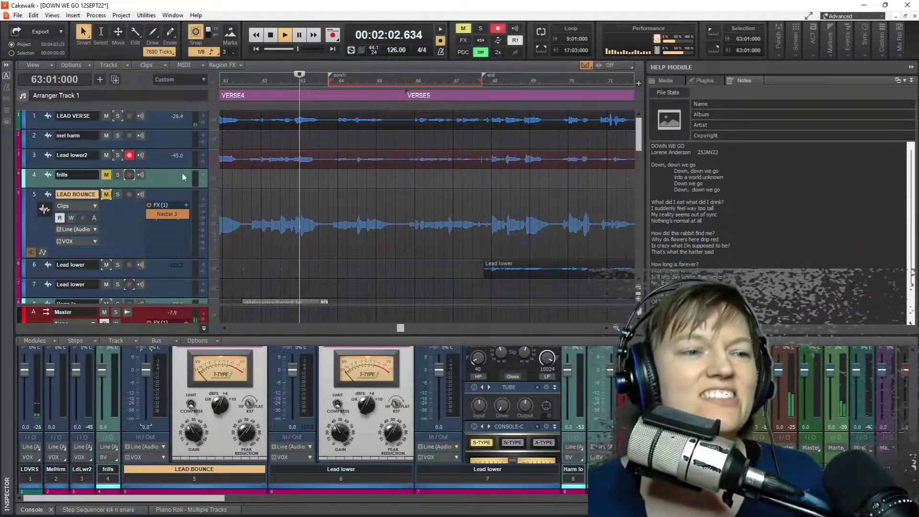
Expand Lead lower2's take lanes to view Records 32–35 above Record 22
left_click(154, 158)
left_click(30, 210)
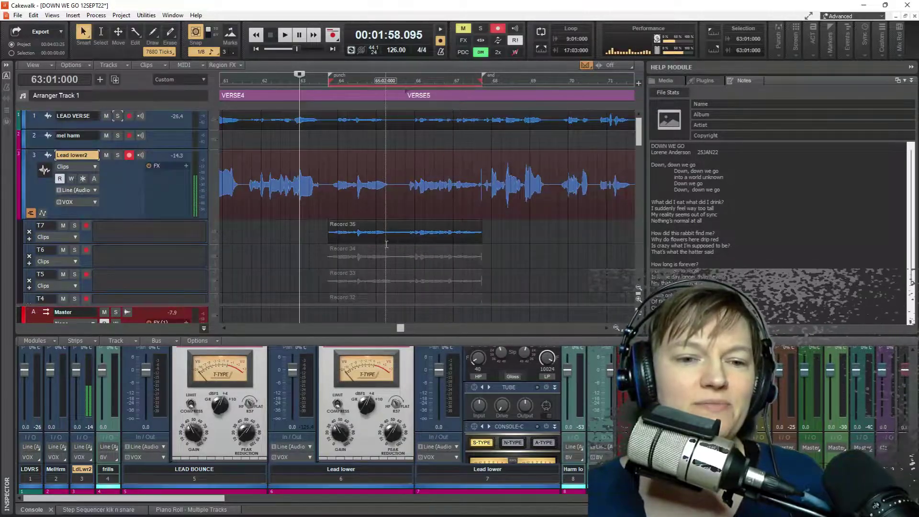
scroll(388, 191, "down", 3)
scroll(431, 206, "up", 2)
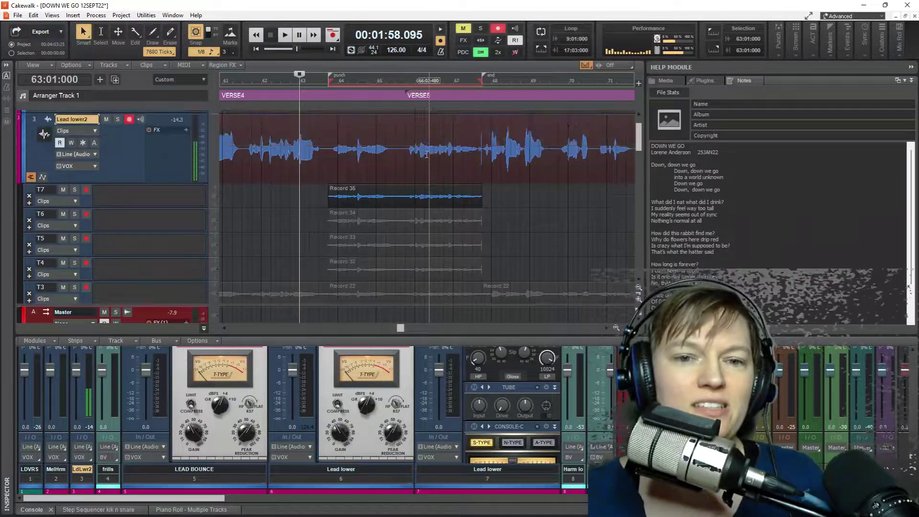